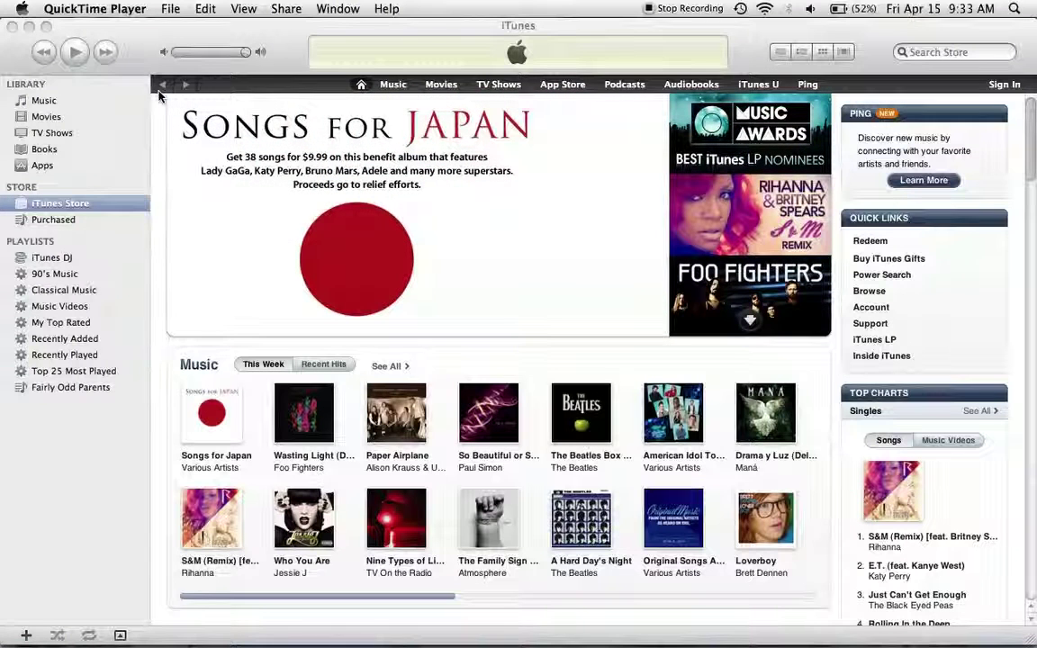
# - Bring the iTunes window to the front and browse its iTunes, File and View menus
pyautogui.click(230, 51)
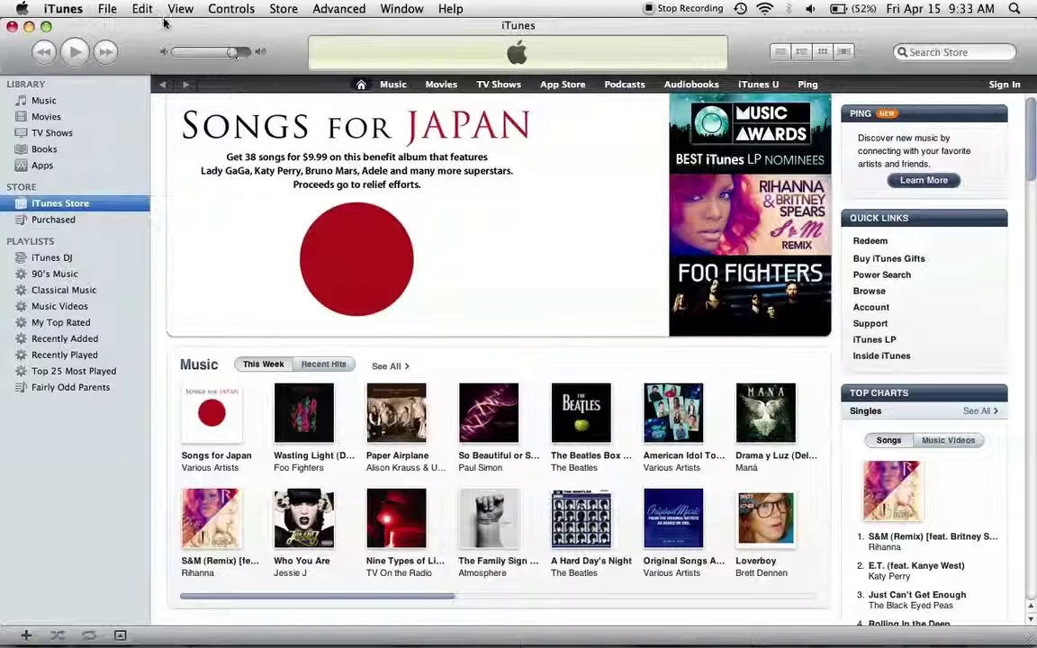
pyautogui.click(63, 8)
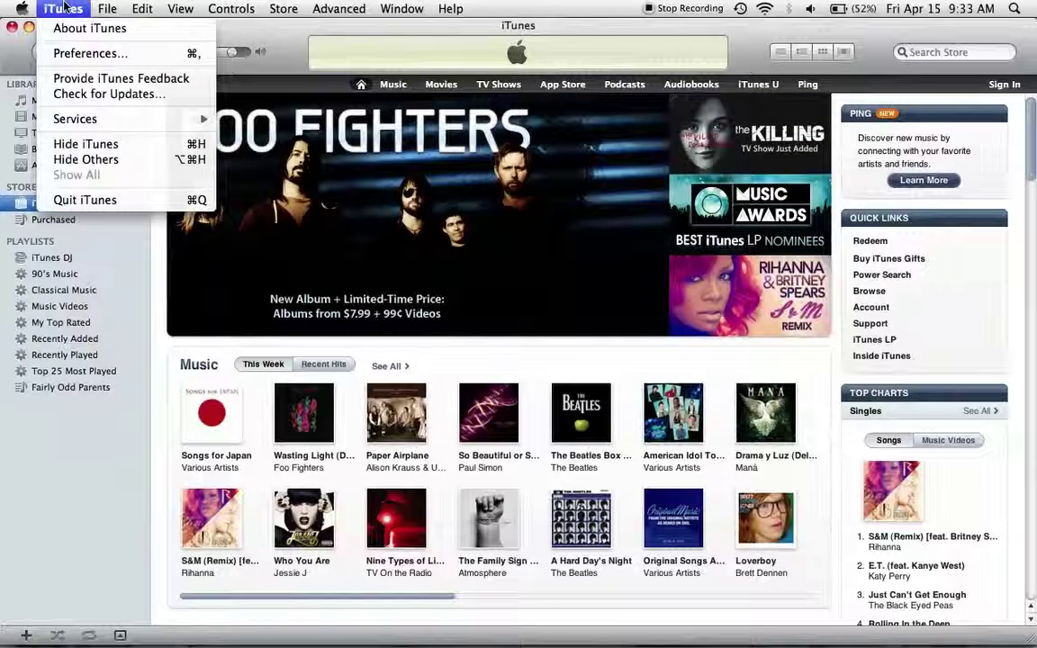
pyautogui.moveTo(117, 7)
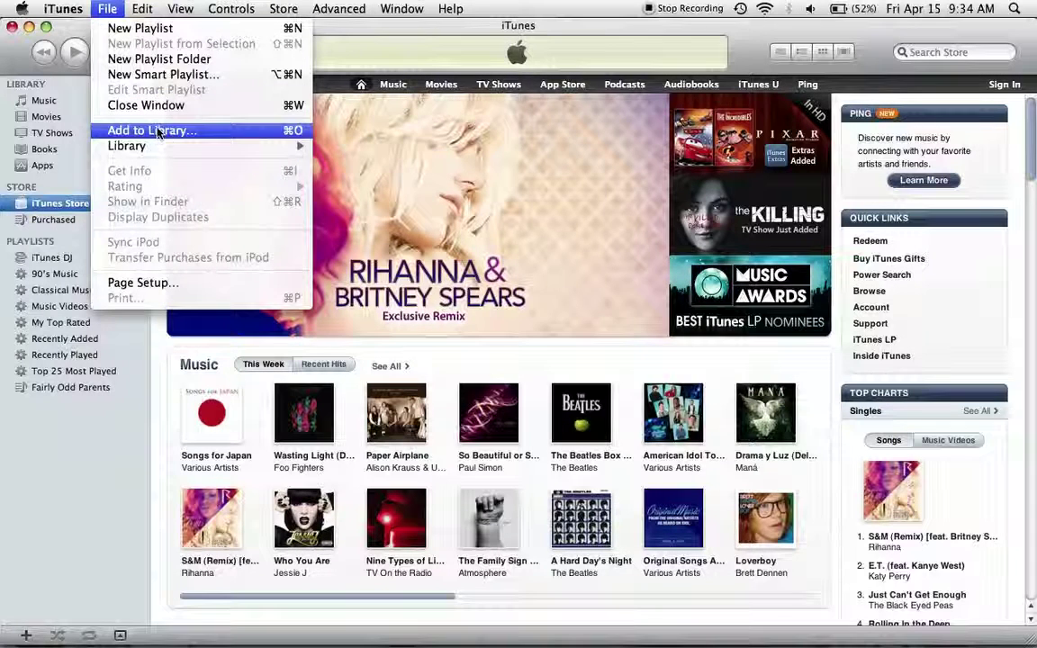
pyautogui.moveTo(160, 146)
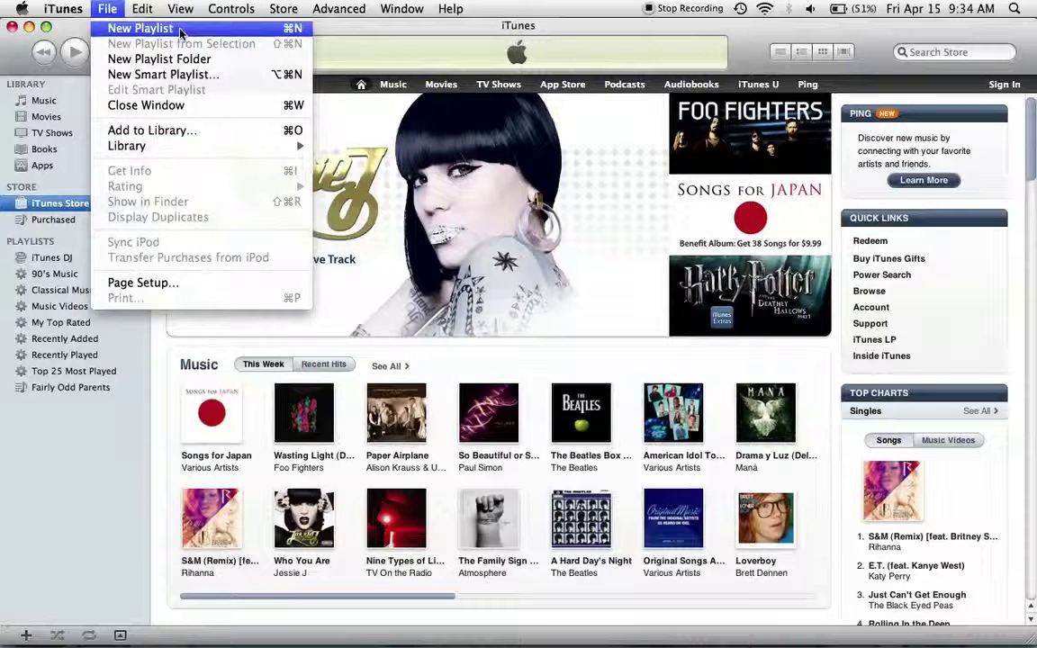
pyautogui.moveTo(182, 7)
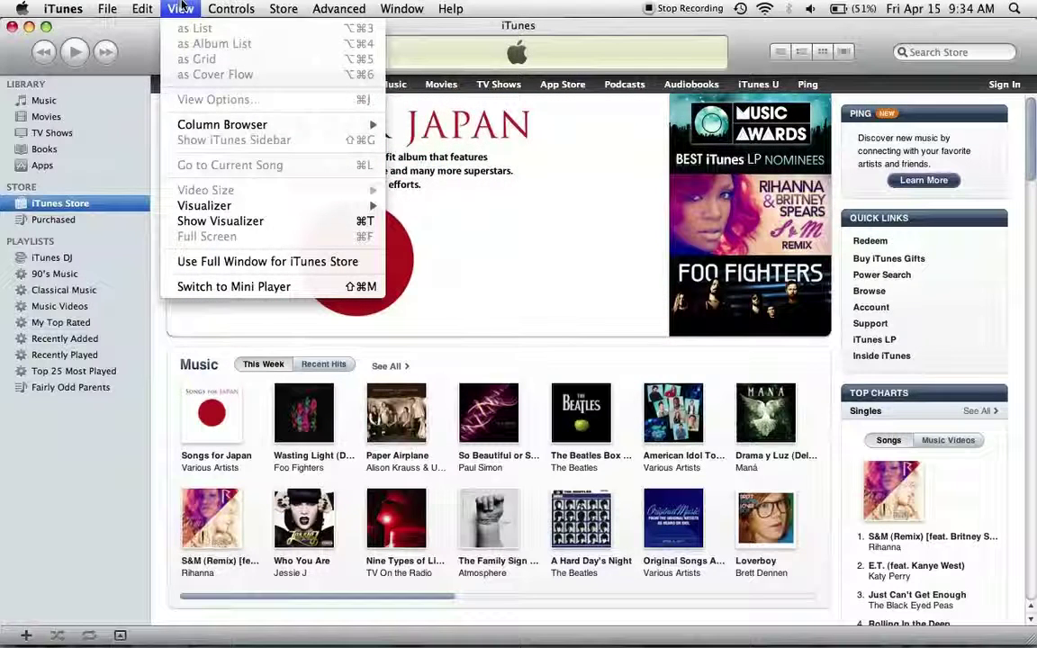
pyautogui.moveTo(232, 8)
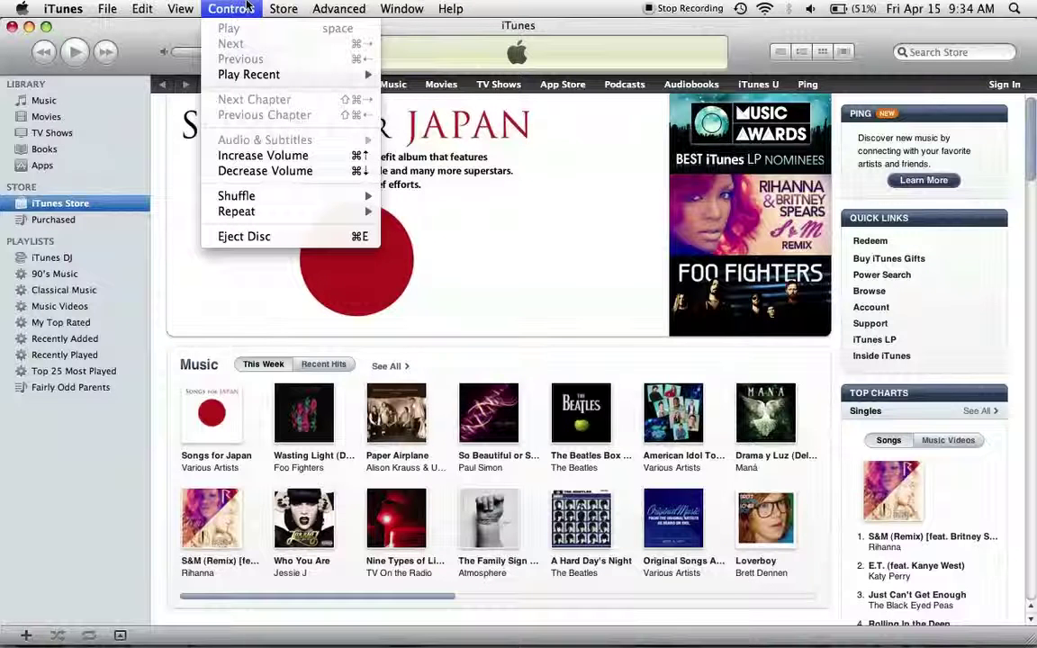
# - Look through the Controls, Window and Help menus, then close every menu
pyautogui.moveTo(379, 5)
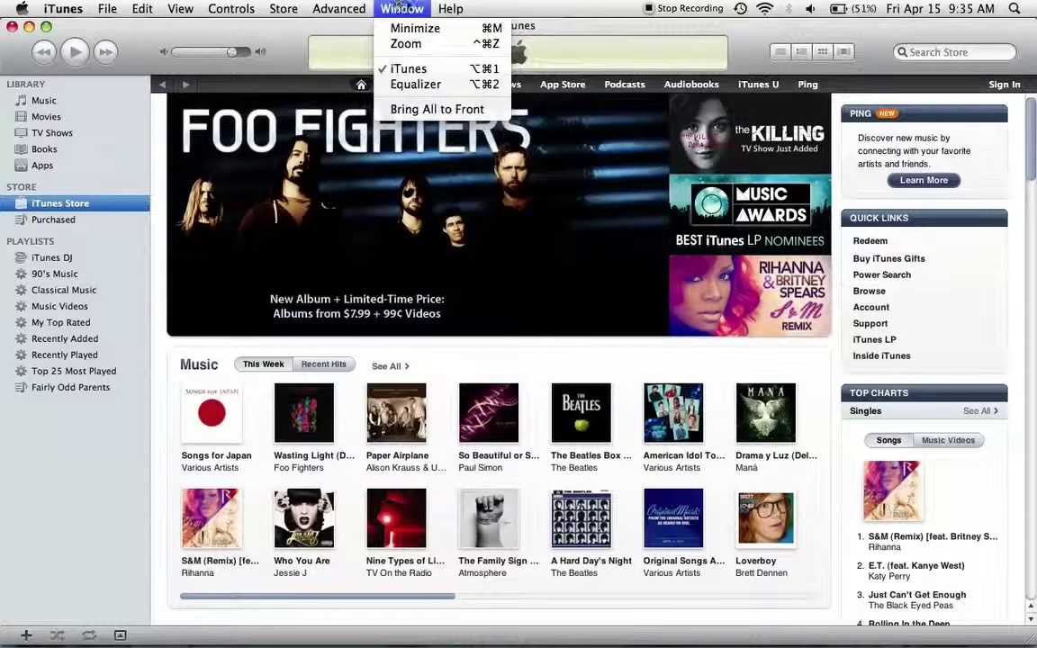
pyautogui.moveTo(417, 6)
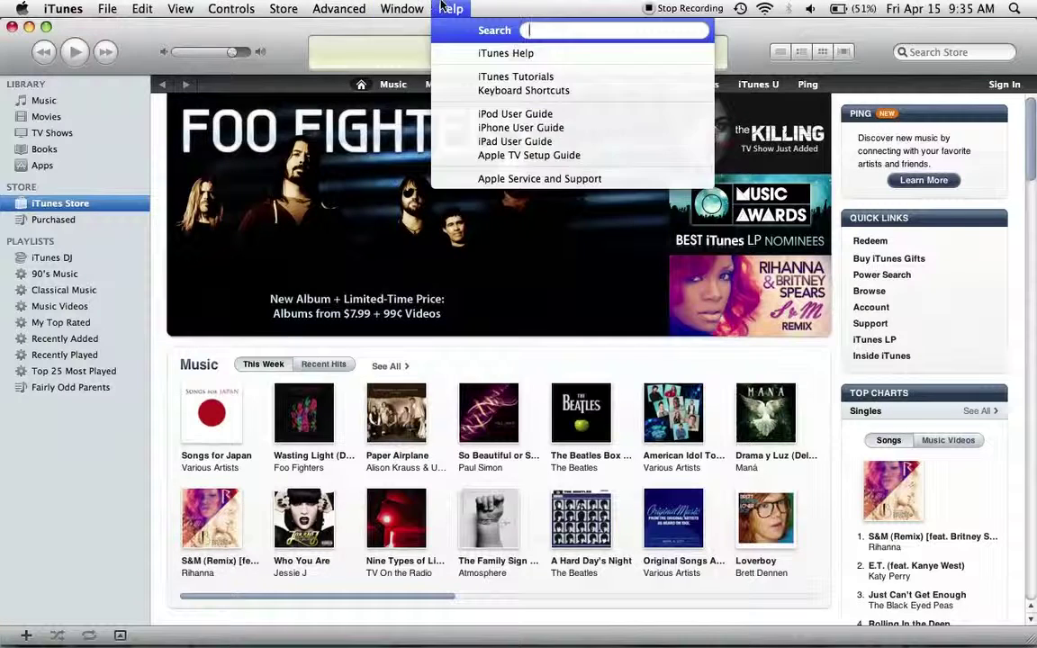
pyautogui.moveTo(60, 7)
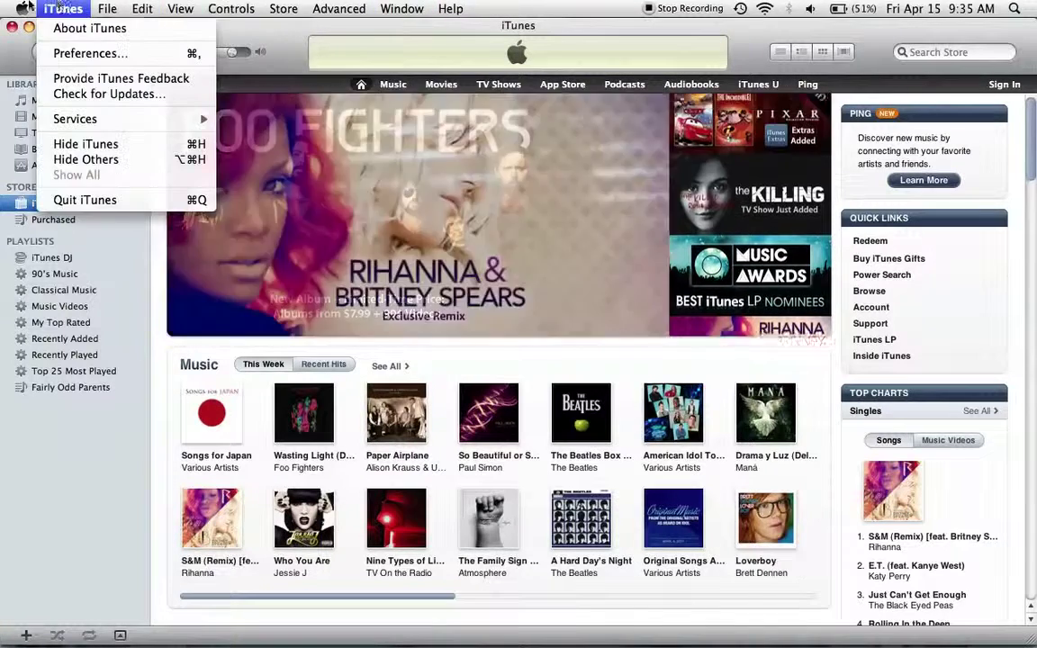
pyautogui.click(526, 21)
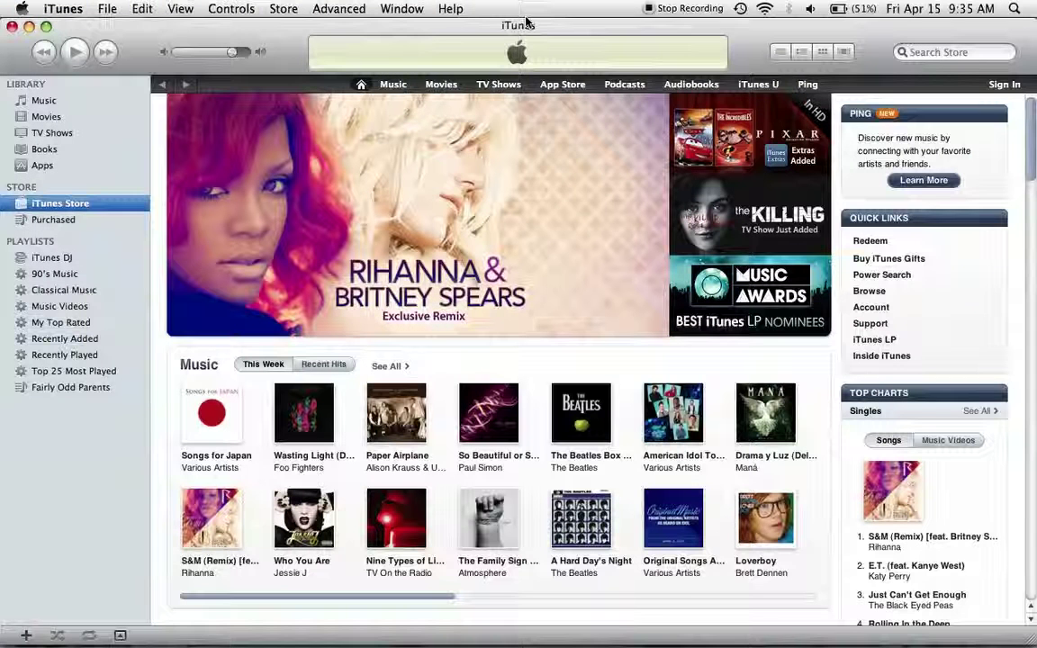
pyautogui.click(451, 8)
pyautogui.moveTo(393, 6)
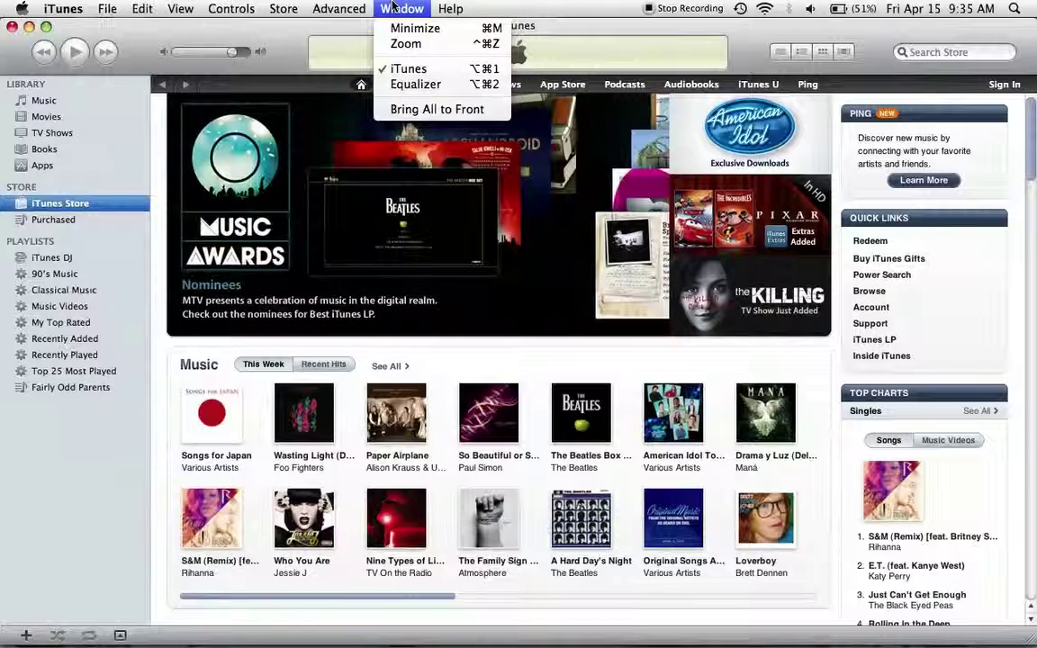
pyautogui.click(338, 8)
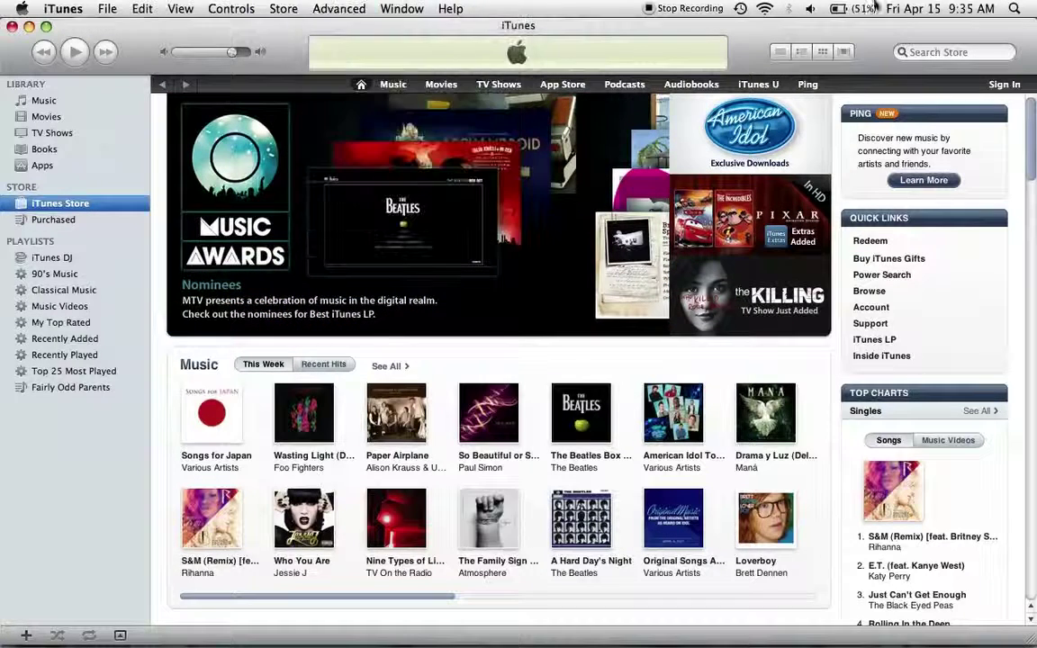
# - Search the iTunes Store for 'linkin park' using the suggested match
pyautogui.click(952, 51)
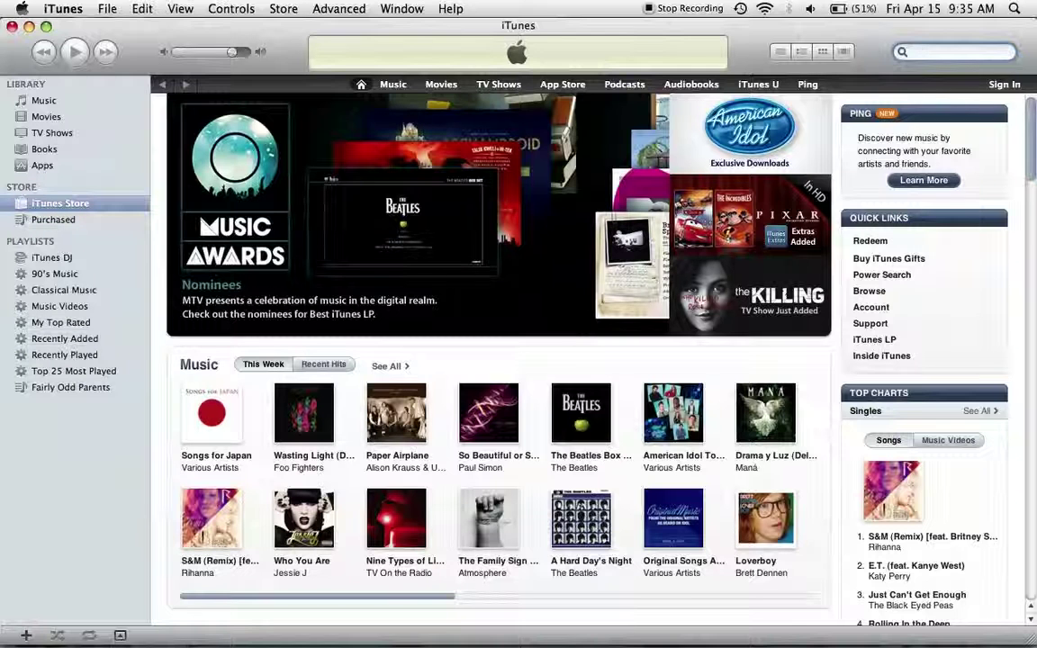
pyautogui.write('lin')
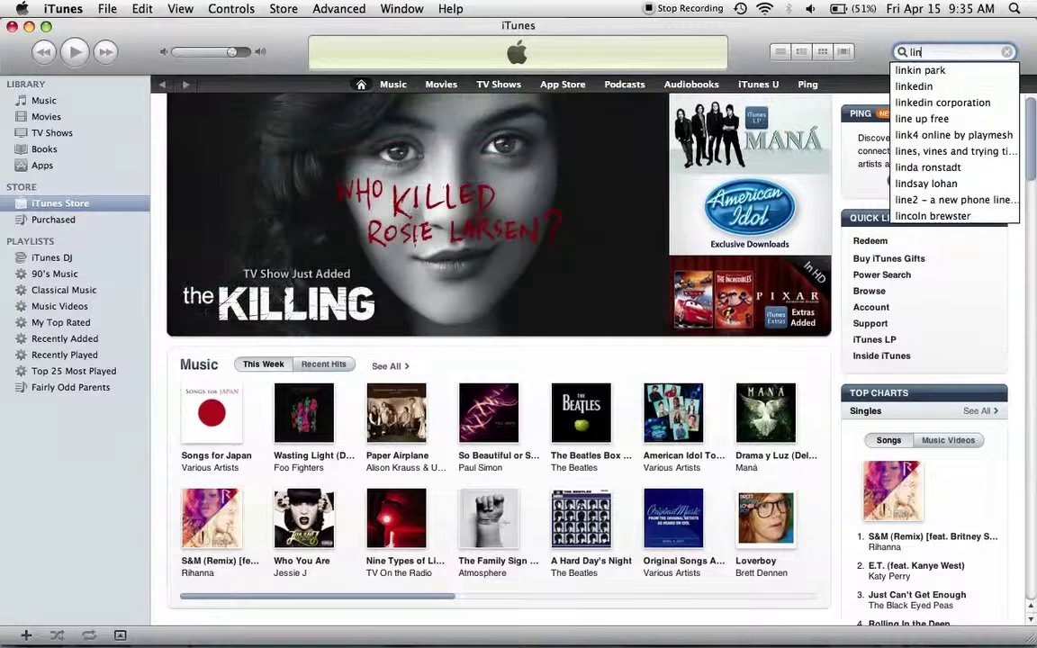
pyautogui.write('kin ')
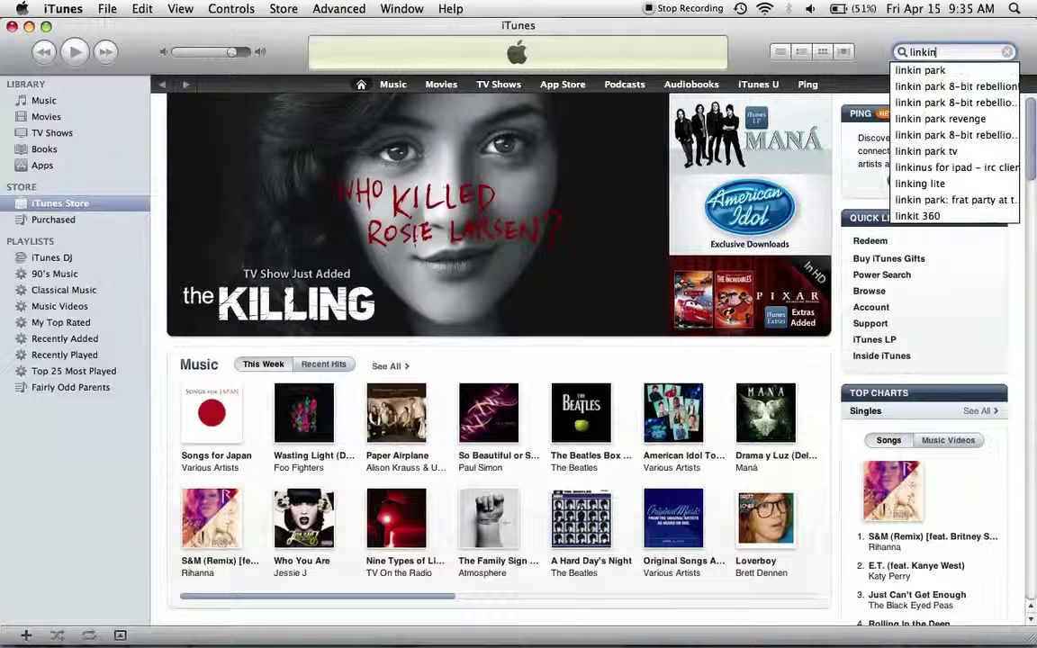
pyautogui.write('park')
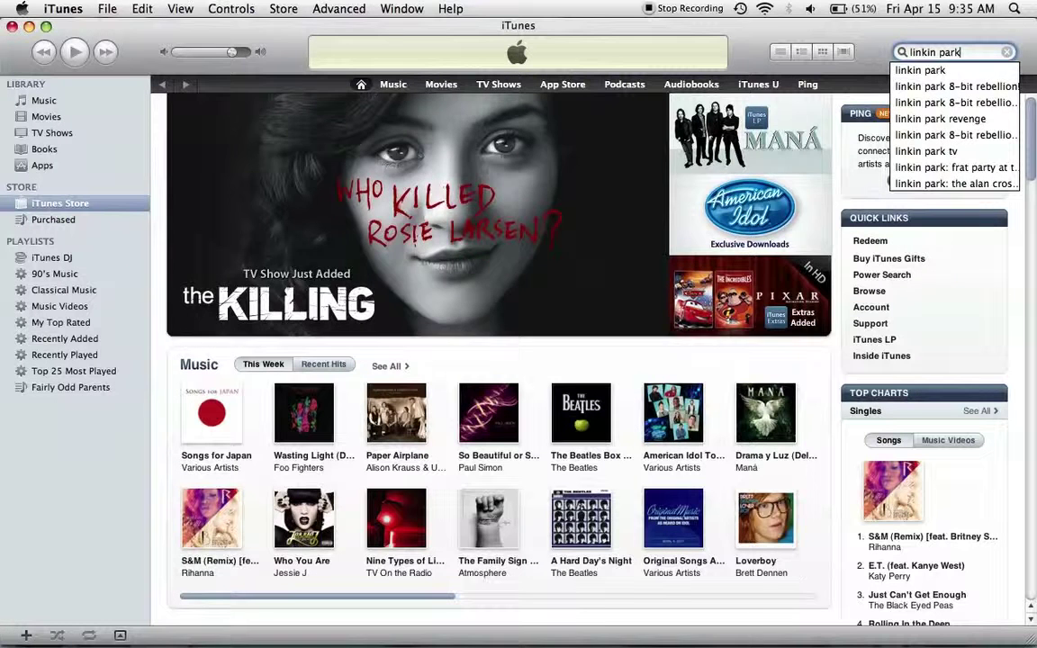
pyautogui.press('Down')
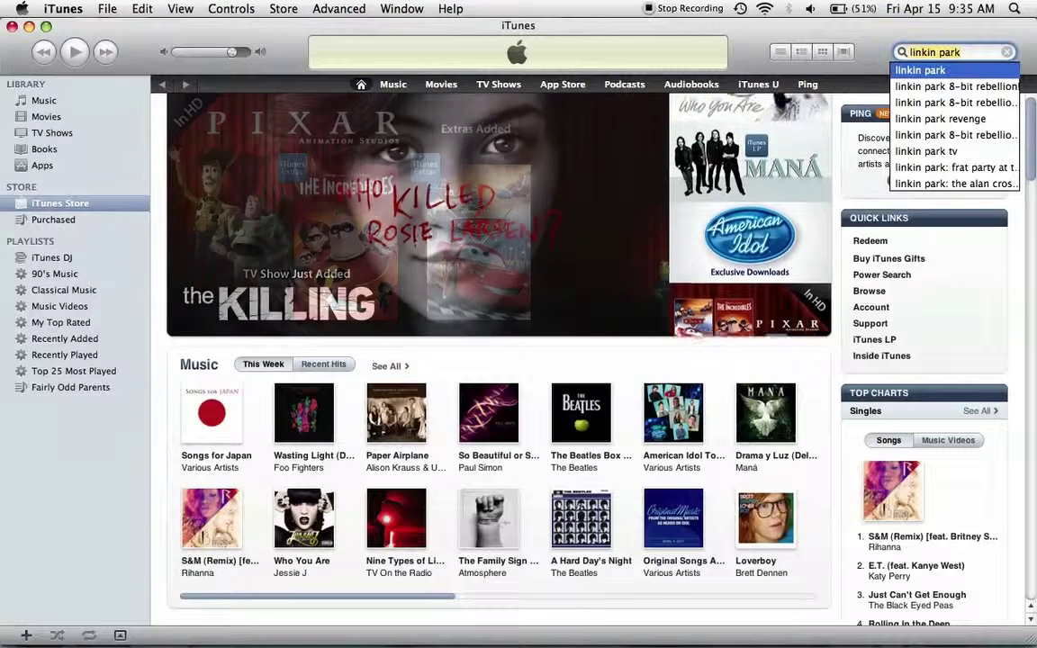
pyautogui.press('Return')
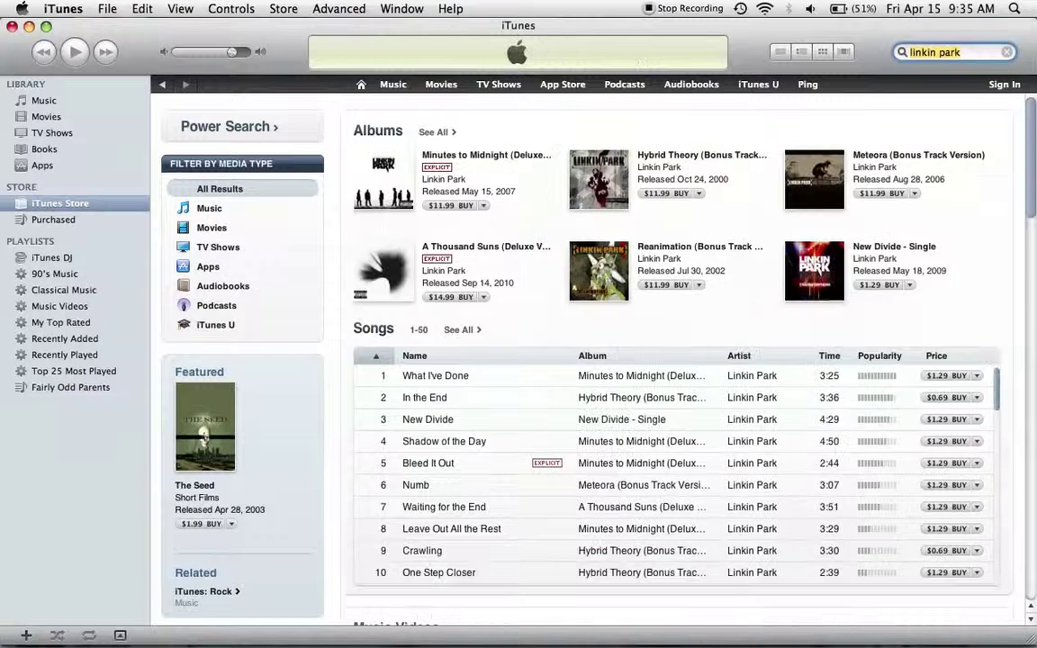
# - Run a Power Search with the title 'move along'
pyautogui.click(225, 127)
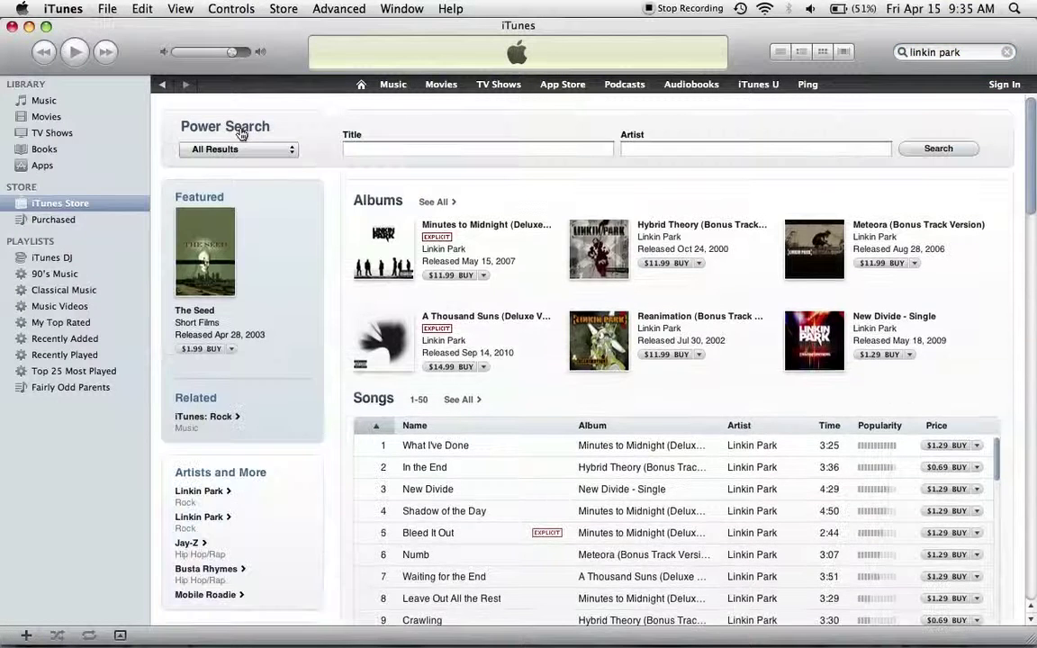
pyautogui.click(370, 149)
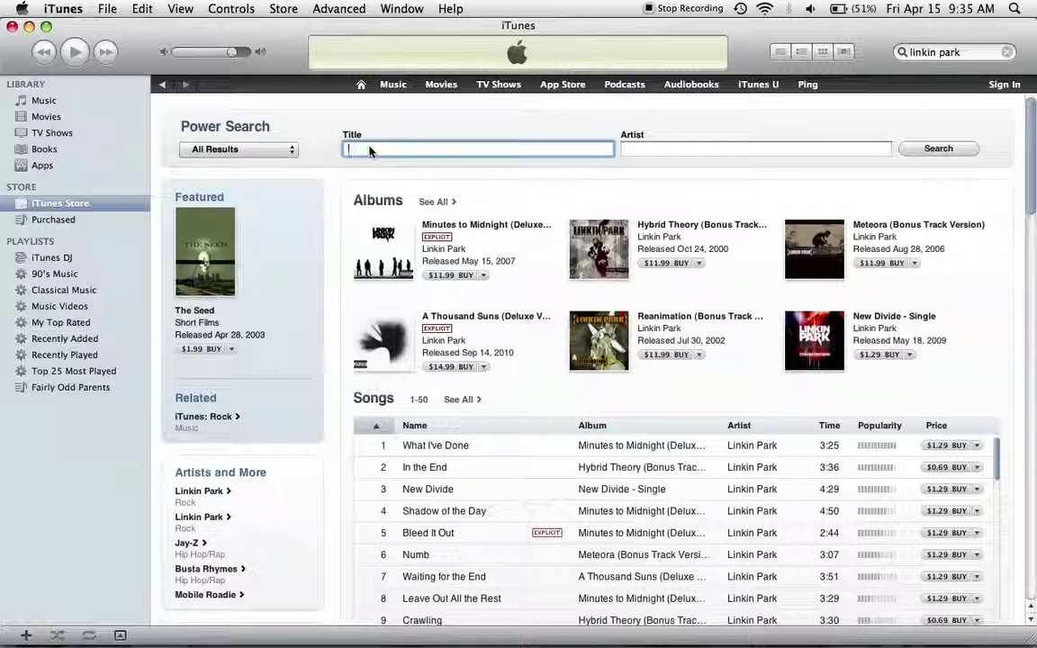
pyautogui.write('mo')
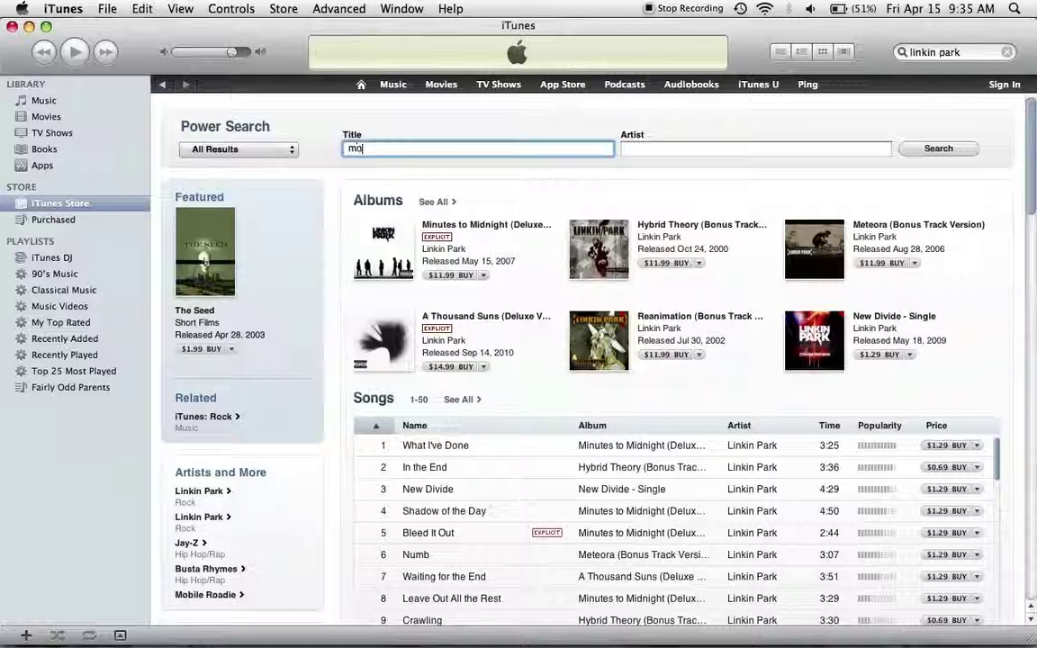
pyautogui.write('viegl')
pyautogui.press('BackSpace')
pyautogui.press('BackSpace')
pyautogui.write('long')
pyautogui.press('Return')
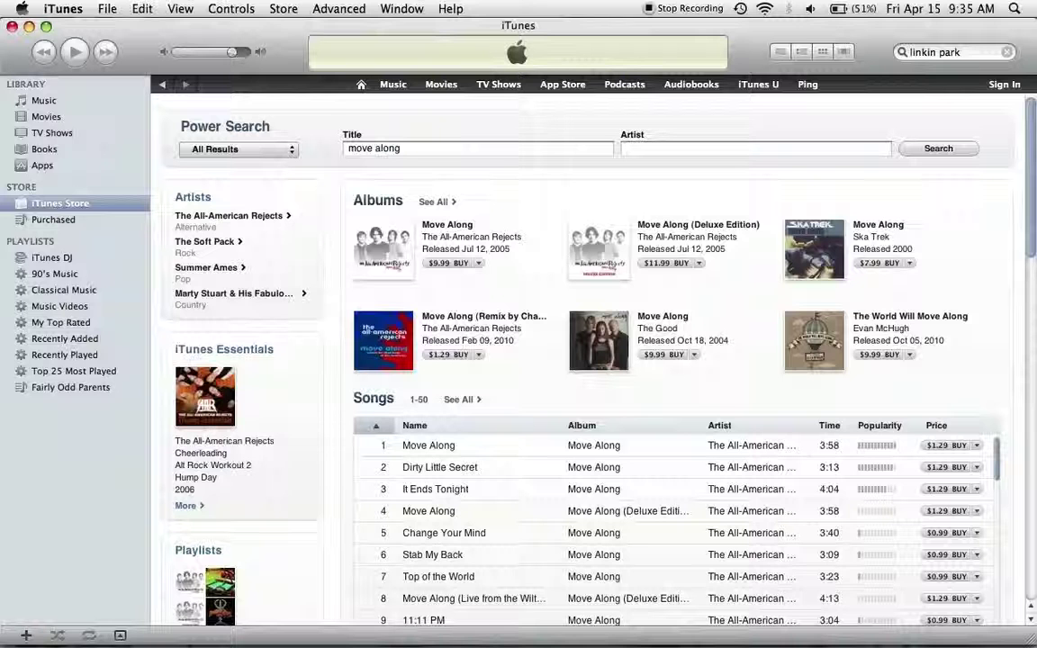
pyautogui.scroll(-6, 584, 360)
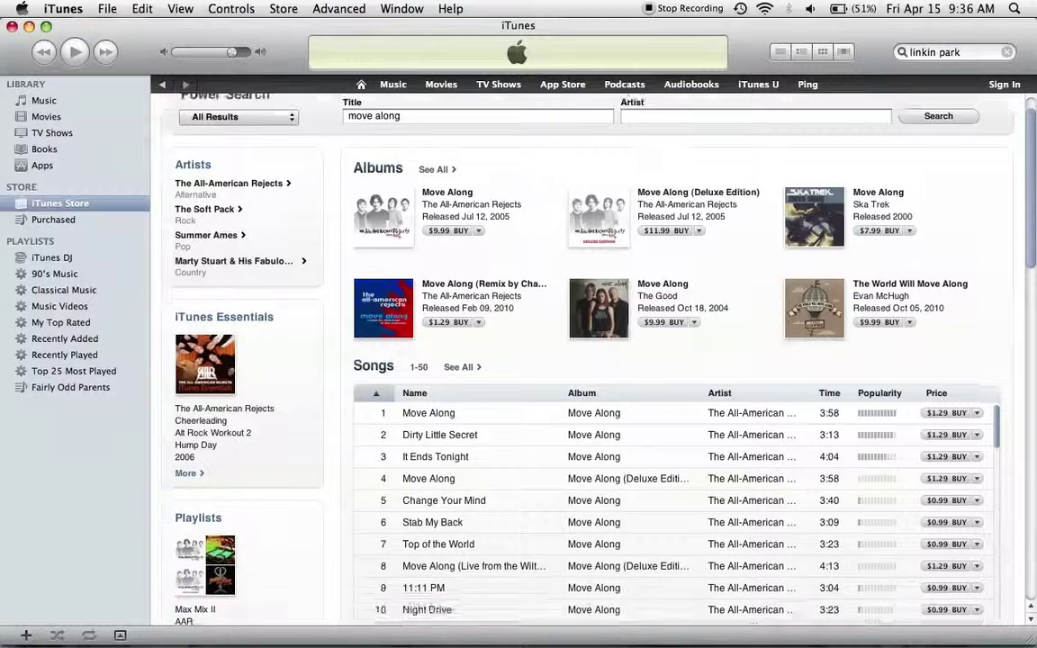
pyautogui.scroll(-4, 584, 360)
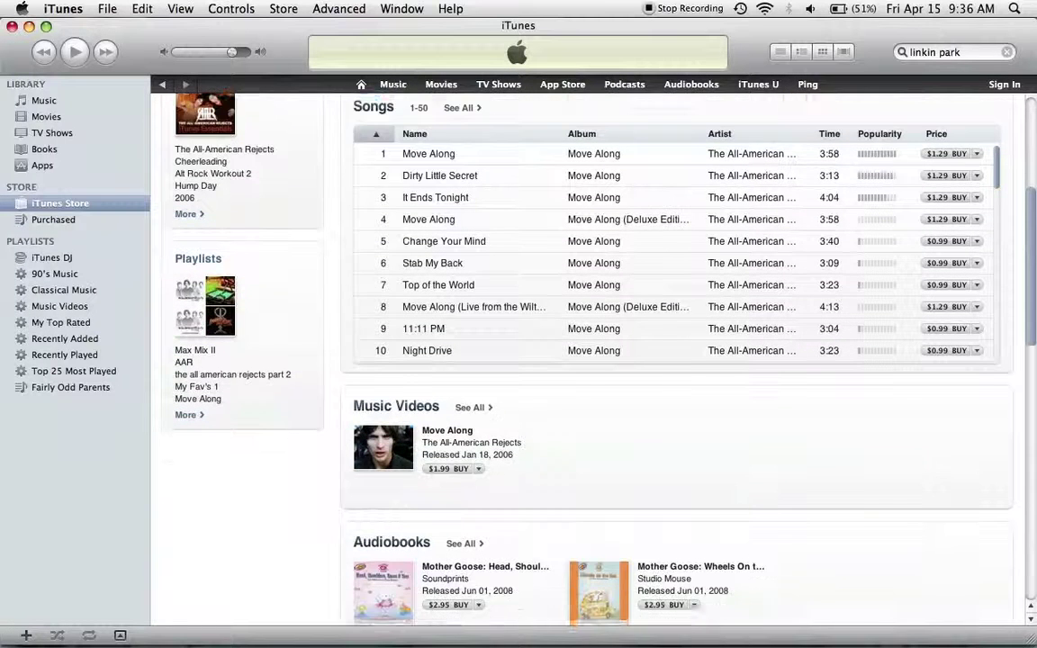
pyautogui.scroll(-3, 585, 360)
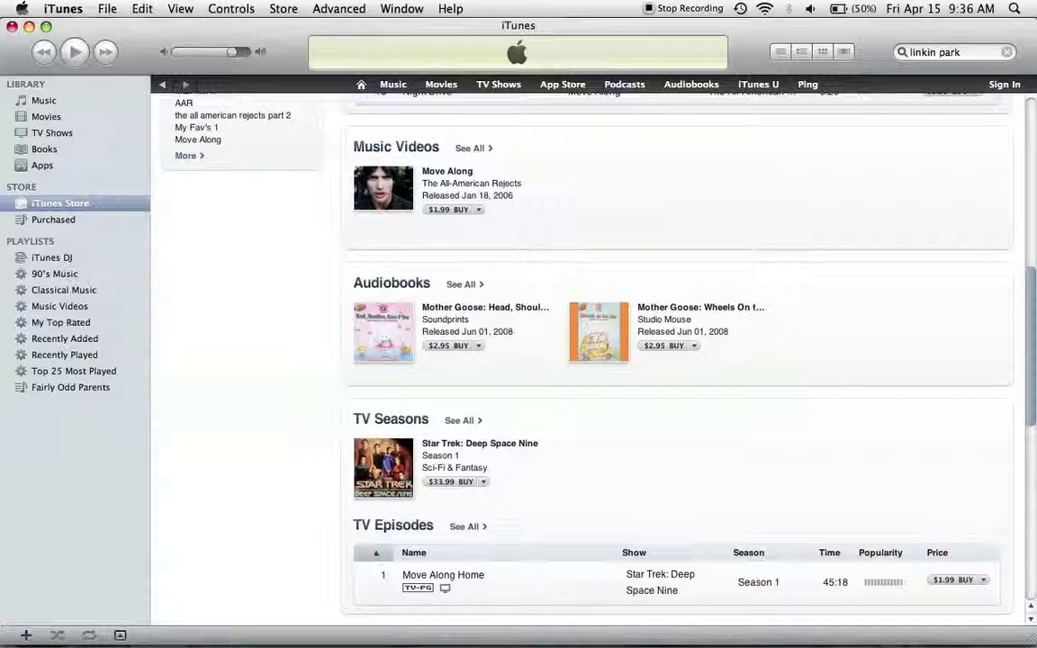
pyautogui.scroll(-5, 585, 360)
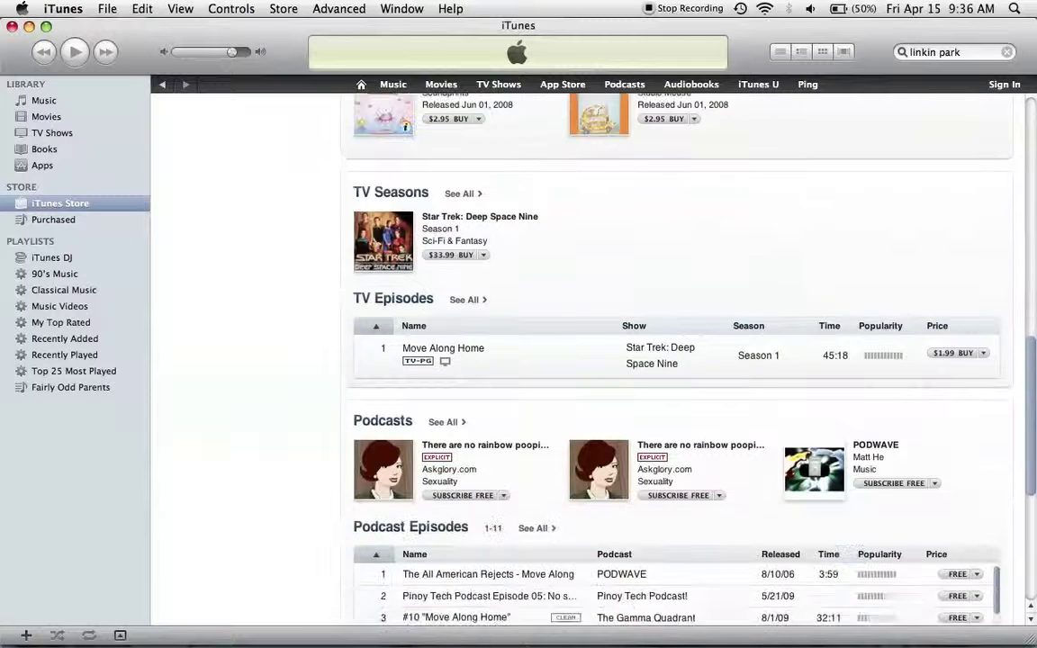
pyautogui.scroll(-2, 585, 360)
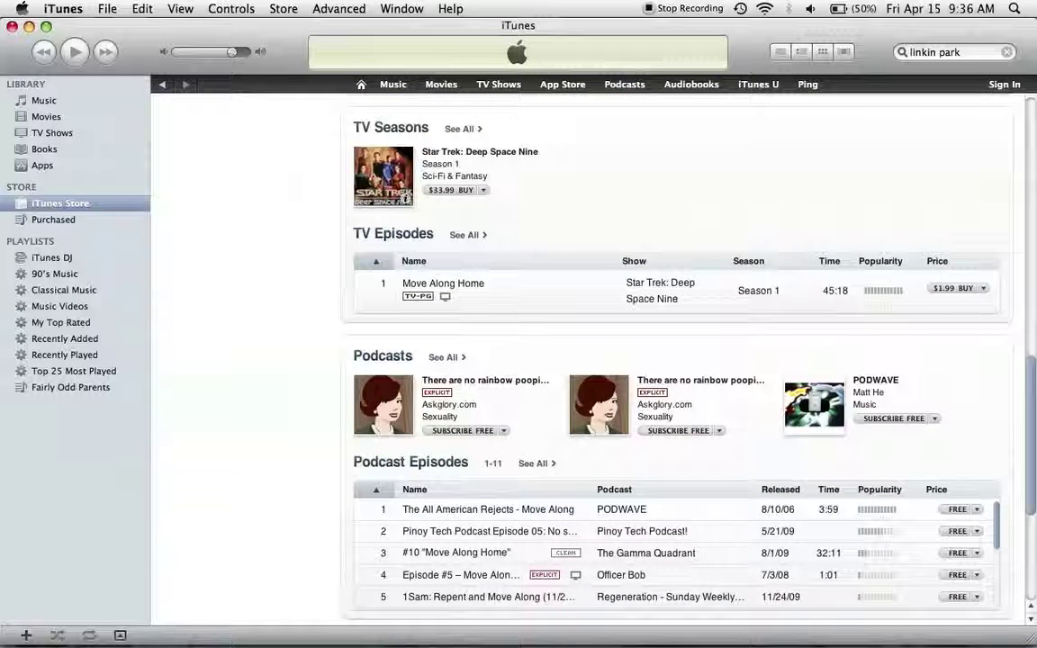
pyautogui.scroll(-4, 374, 160)
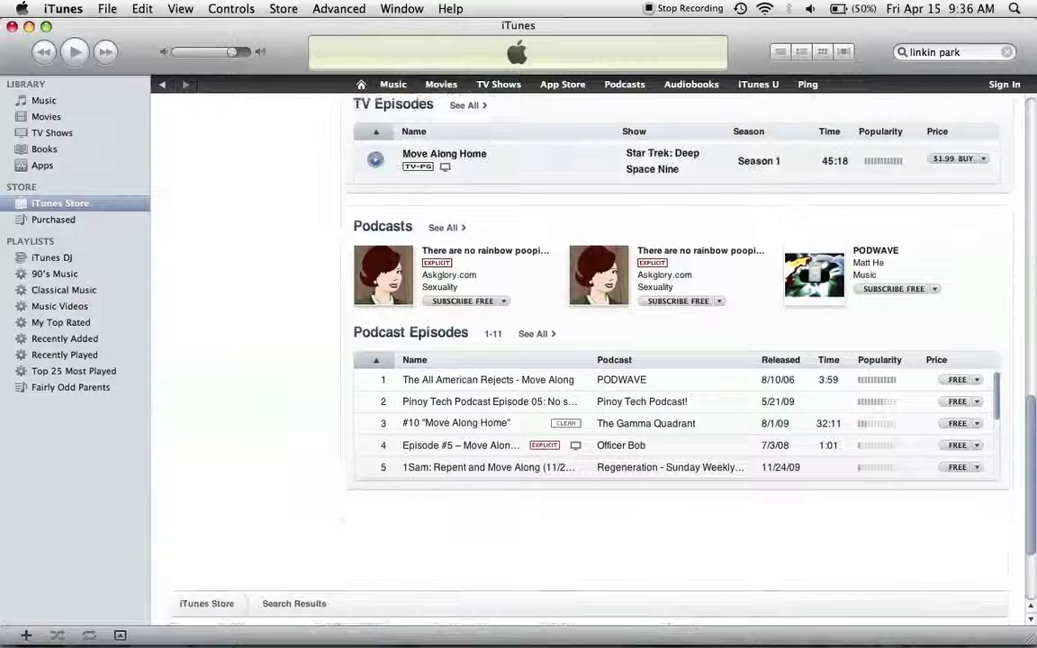
pyautogui.scroll(-4, 619, 320)
pyautogui.scroll(4, 619, 320)
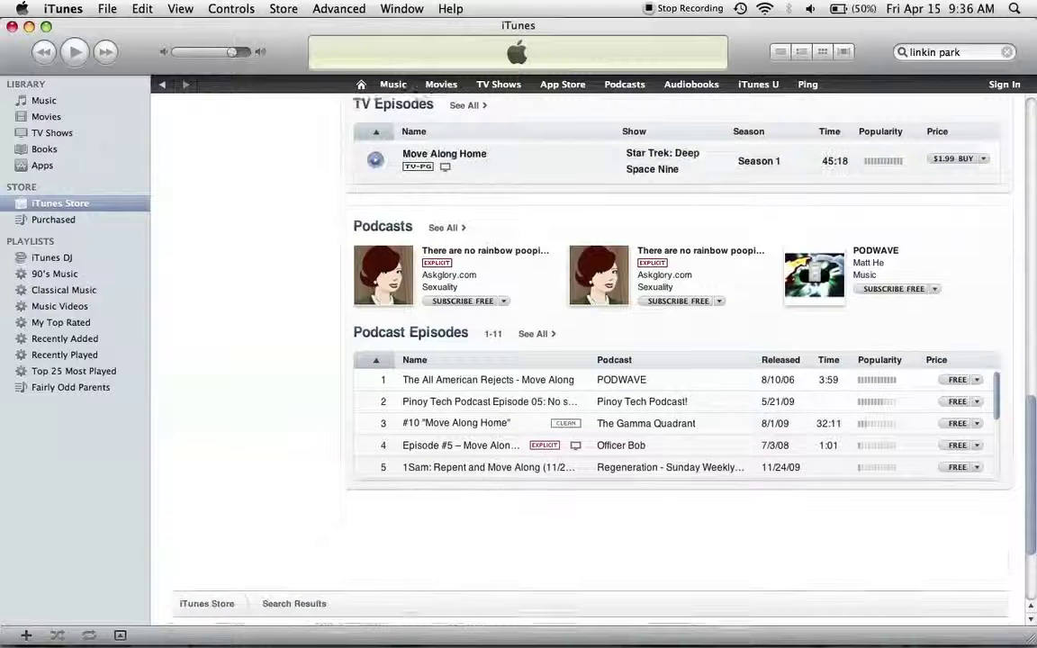
pyautogui.scroll(-1, 619, 321)
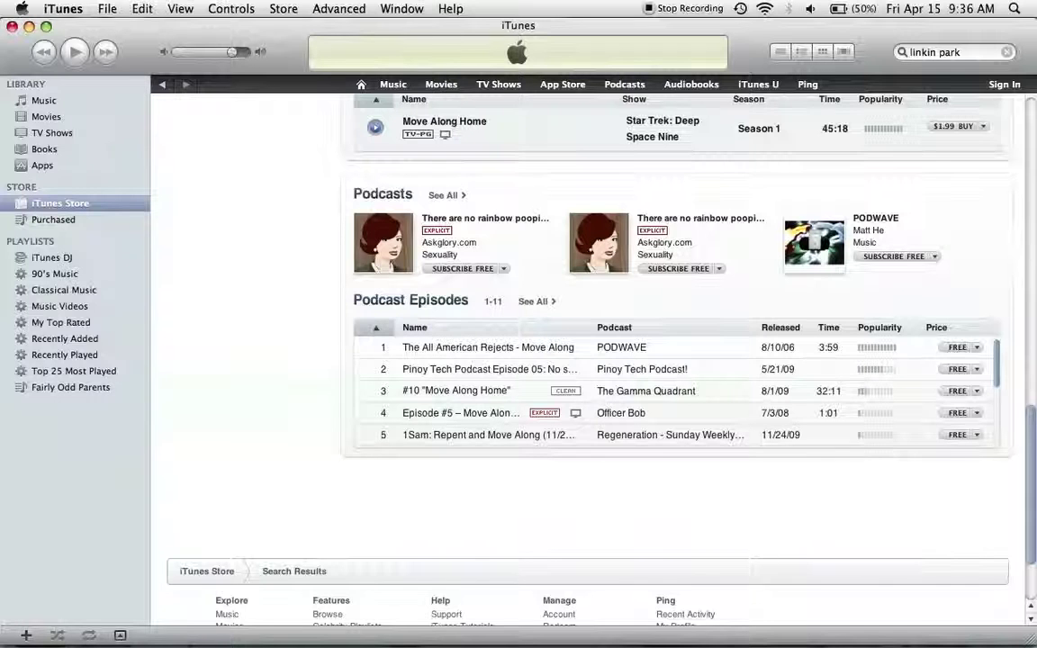
pyautogui.scroll(2, 619, 320)
pyautogui.scroll(15, 675, 360)
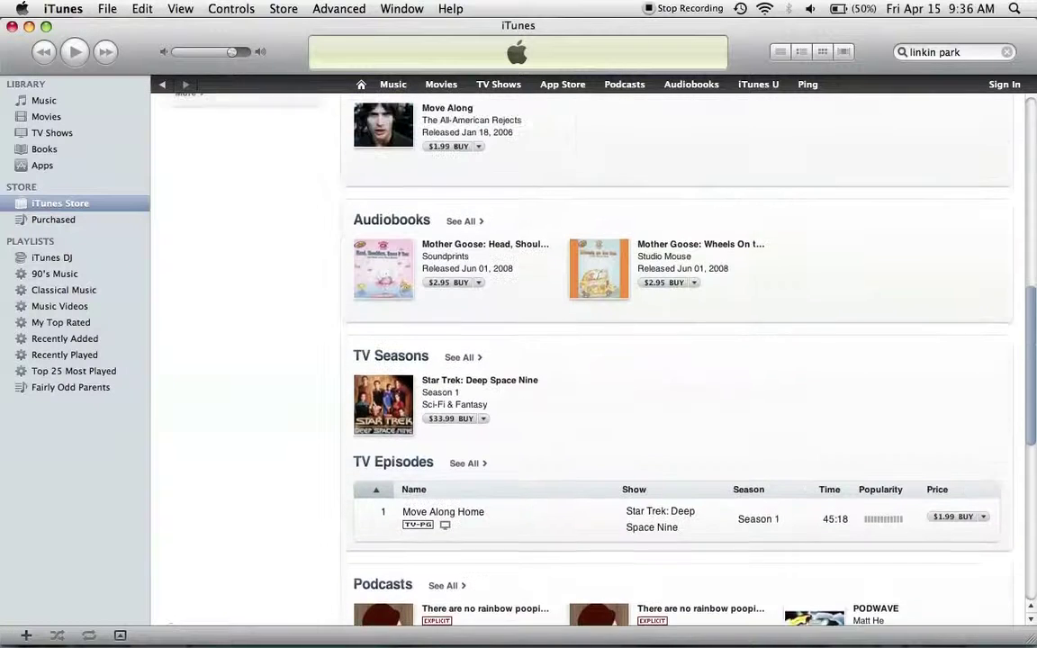
pyautogui.scroll(5, 675, 360)
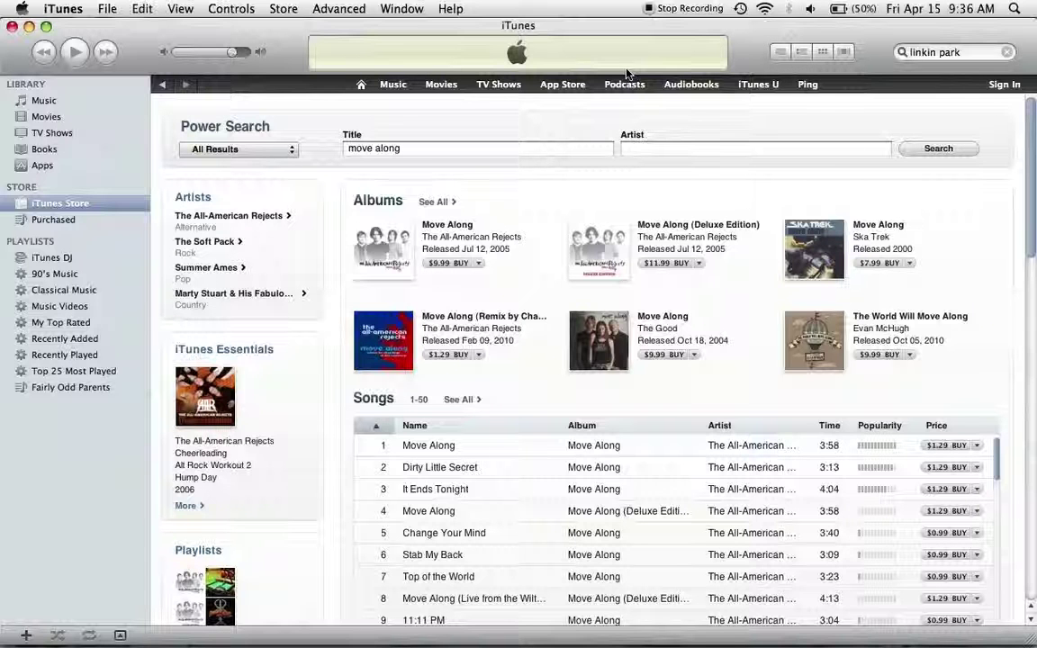
pyautogui.click(526, 89)
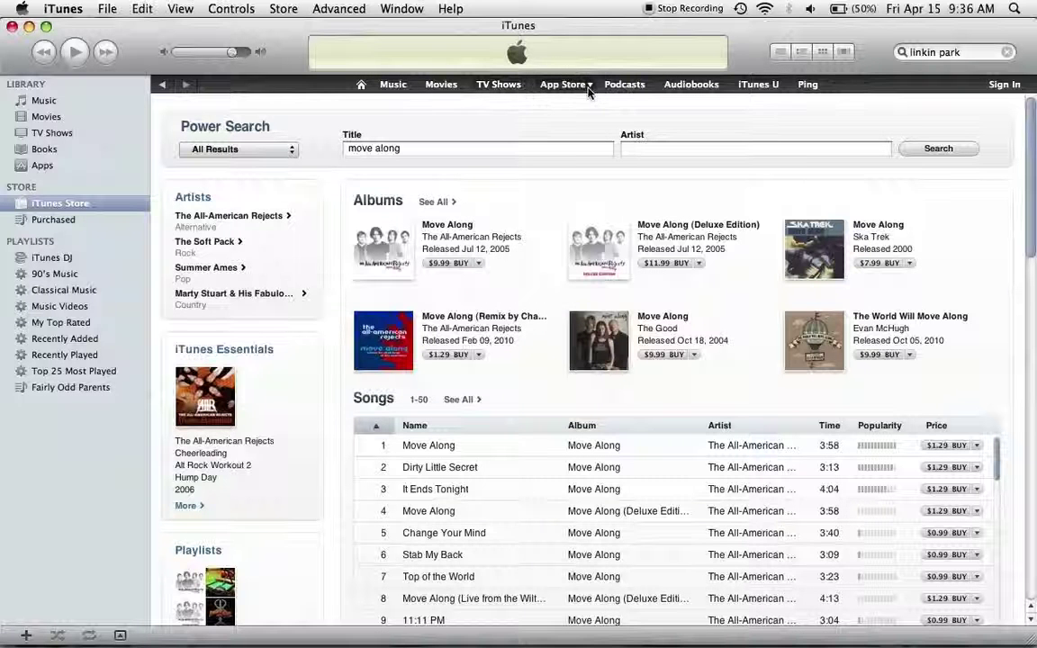
pyautogui.click(590, 87)
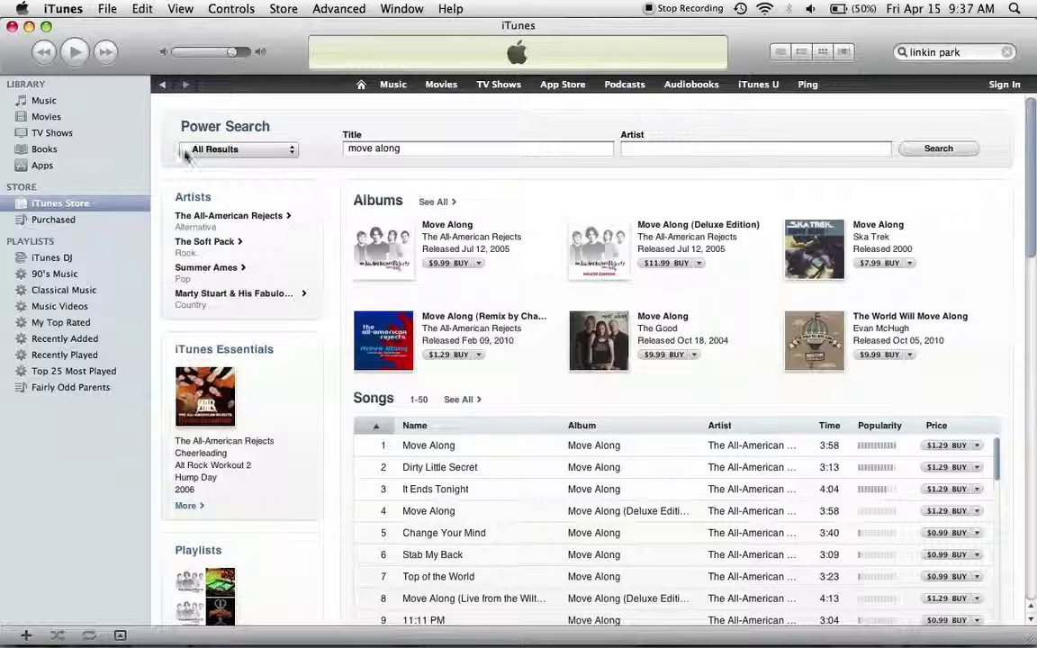
# - Show the Apps library grid and select an app in the iPhone and iPod touch group
pyautogui.click(47, 168)
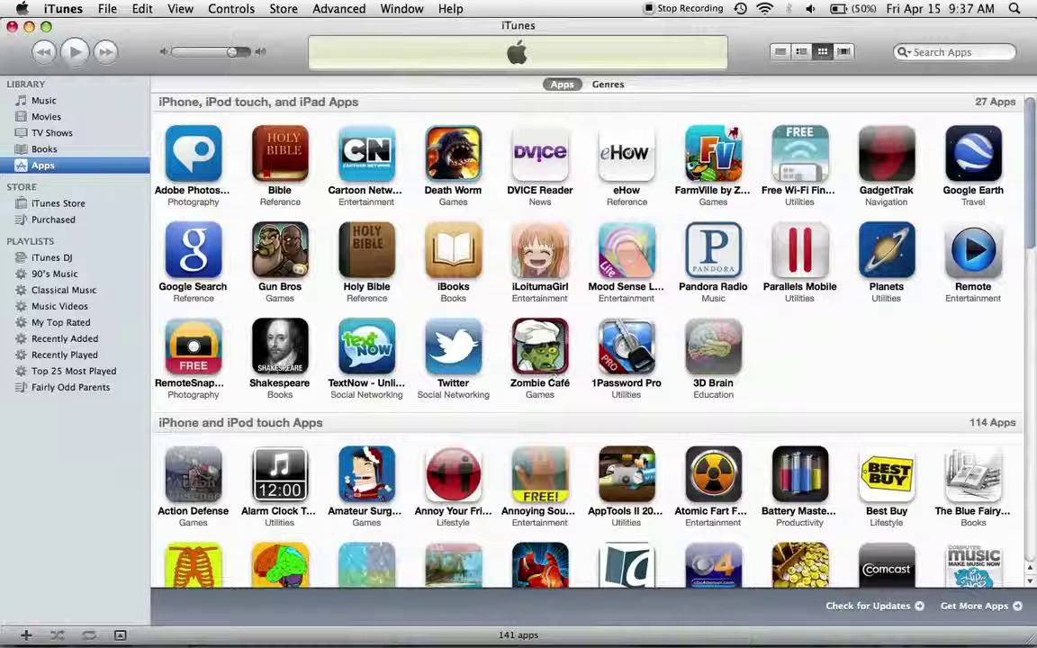
pyautogui.click(615, 493)
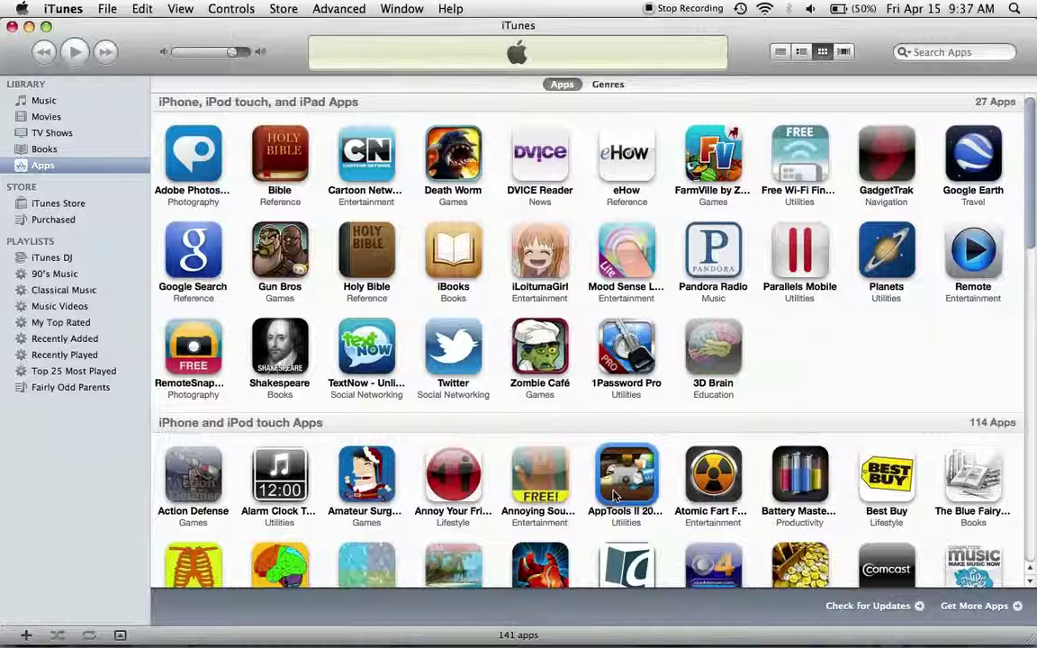